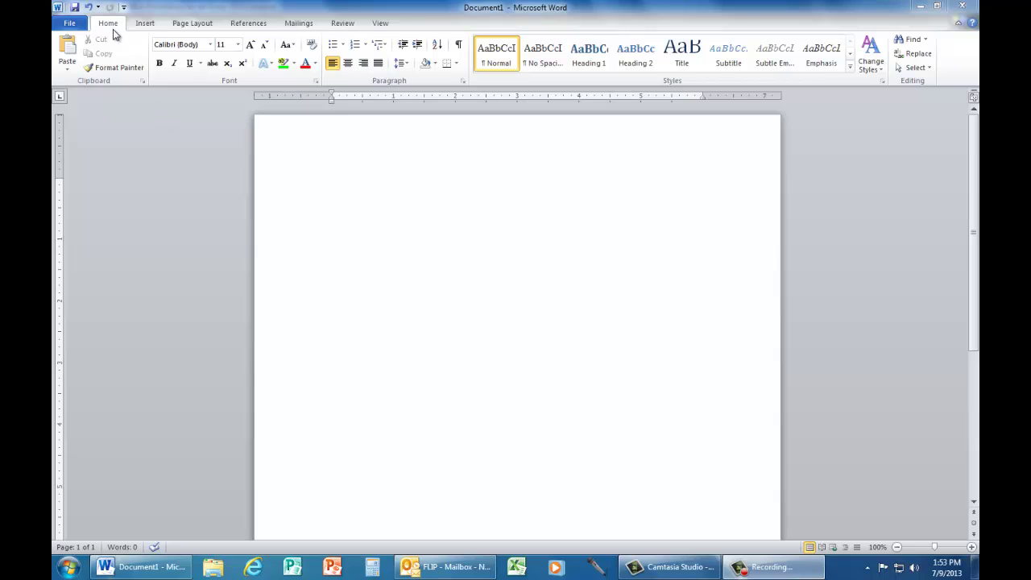
Step: Apply the Normal margin preset from Page Layout for 1-inch margins on all sides
click(201, 24)
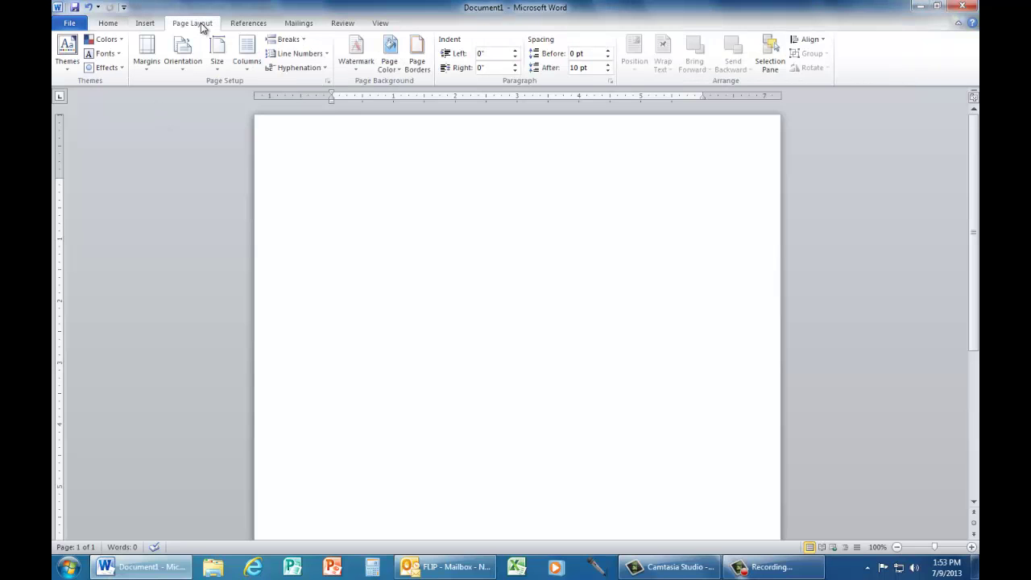
click(146, 48)
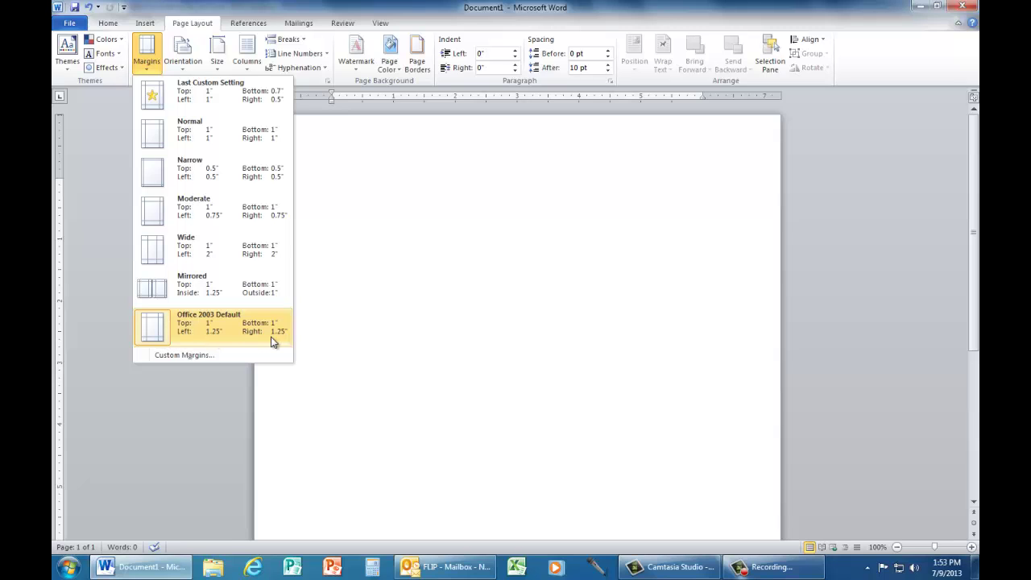
click(148, 140)
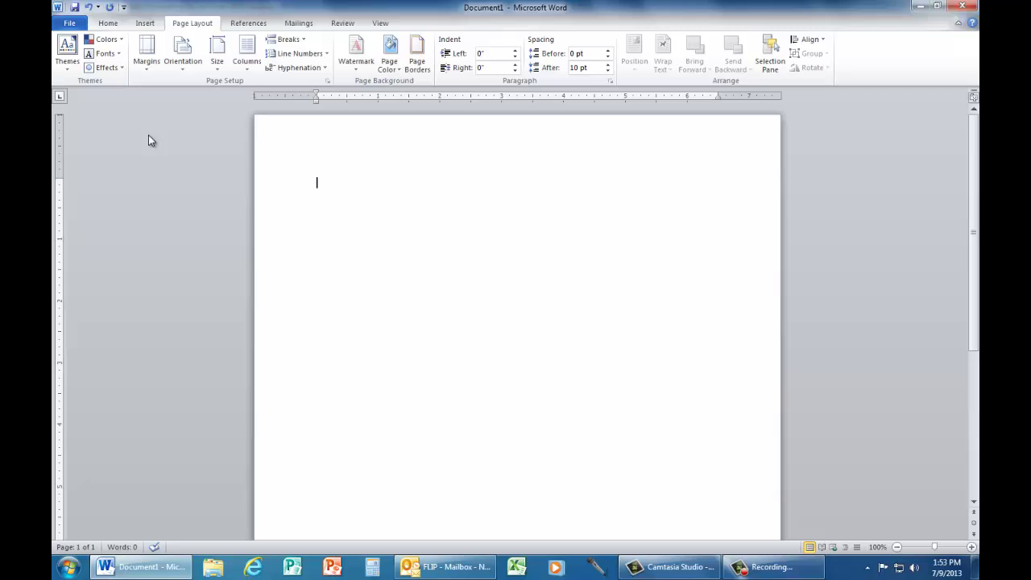
Step: On the Home tab, set the font to Times New Roman and the size to 12
click(110, 24)
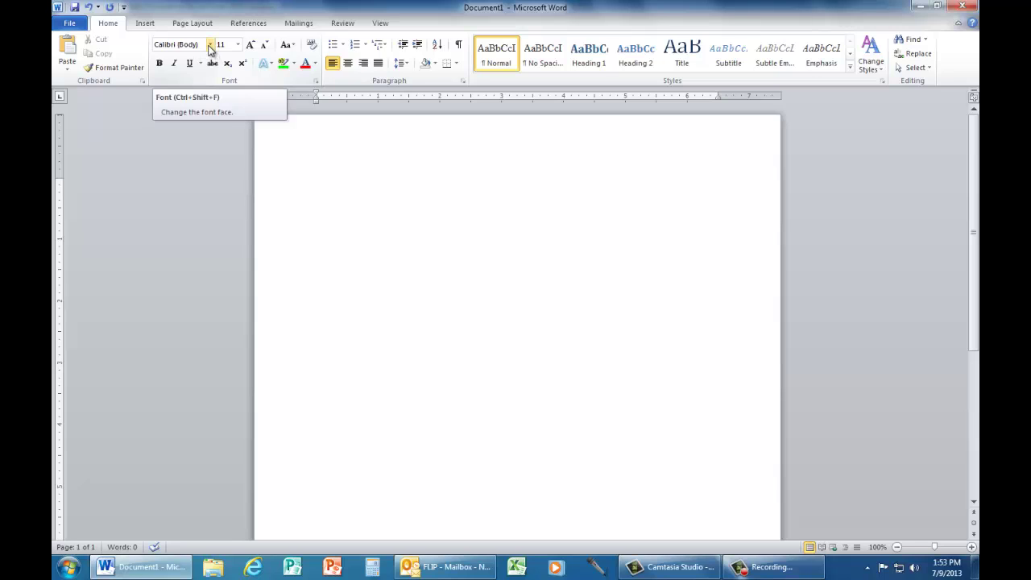
click(211, 46)
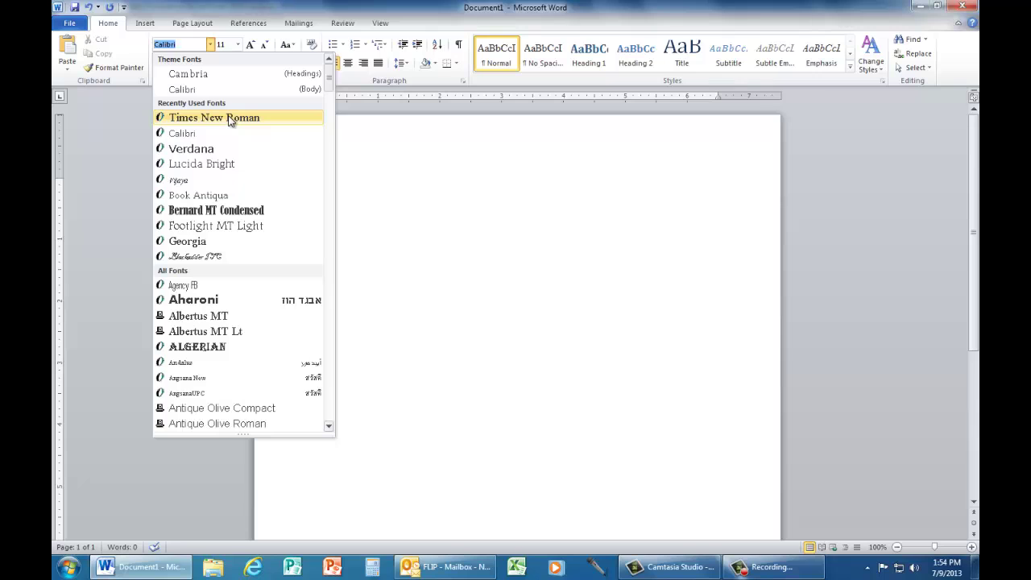
click(230, 119)
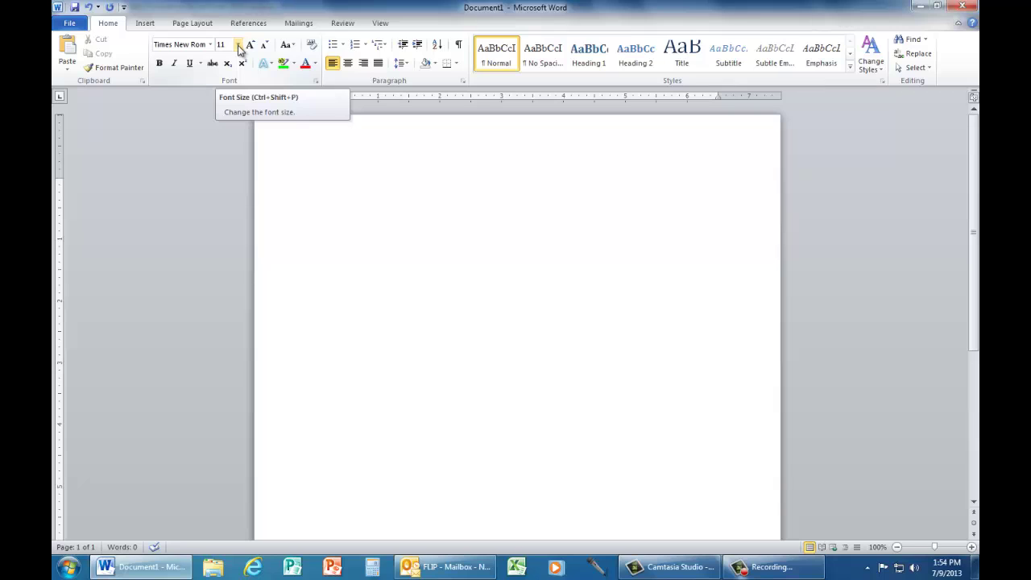
click(238, 47)
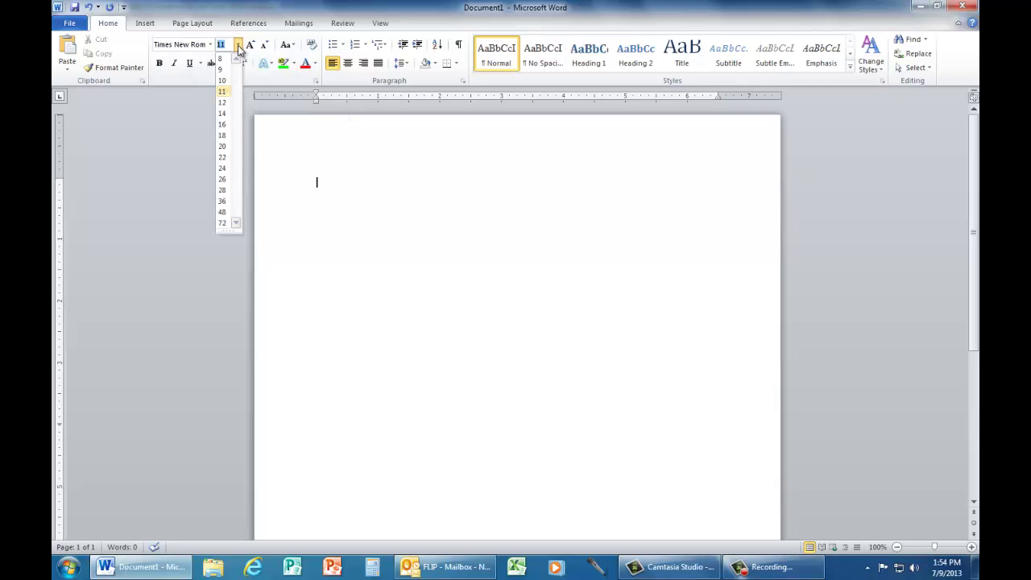
click(222, 102)
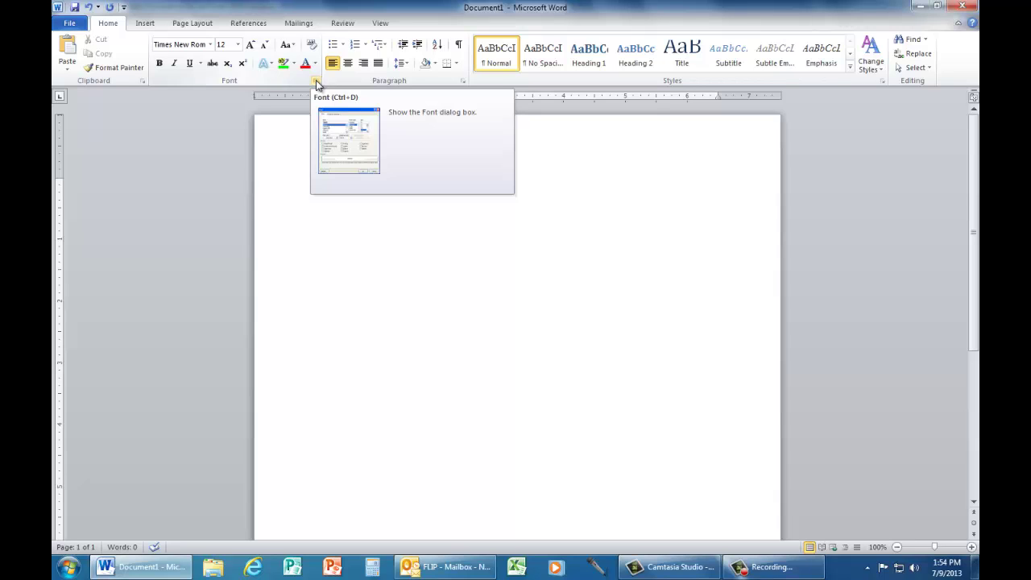
Step: In the Font dialog, save Times New Roman 12 as default for all Normal-template documents
click(316, 79)
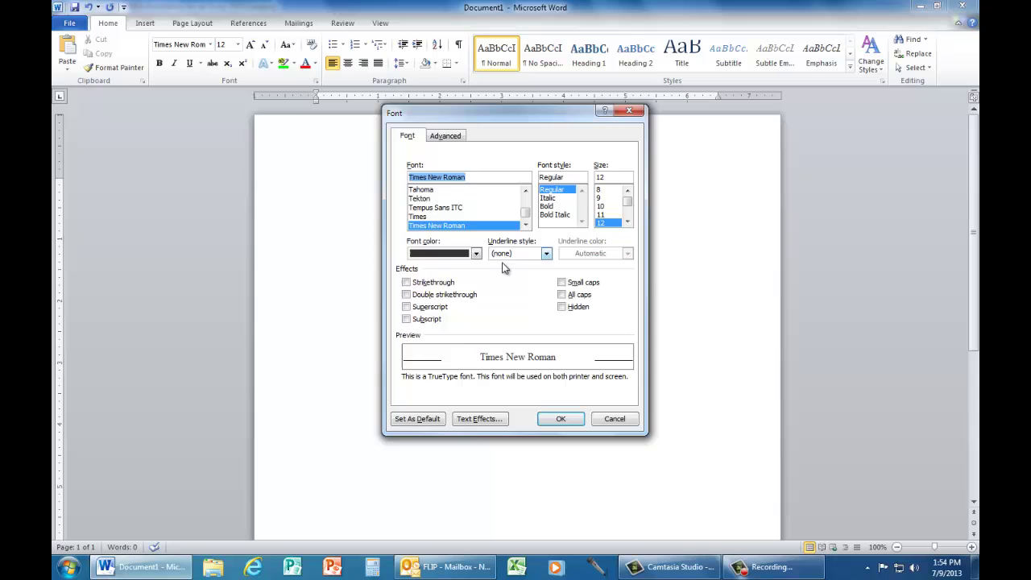
click(416, 420)
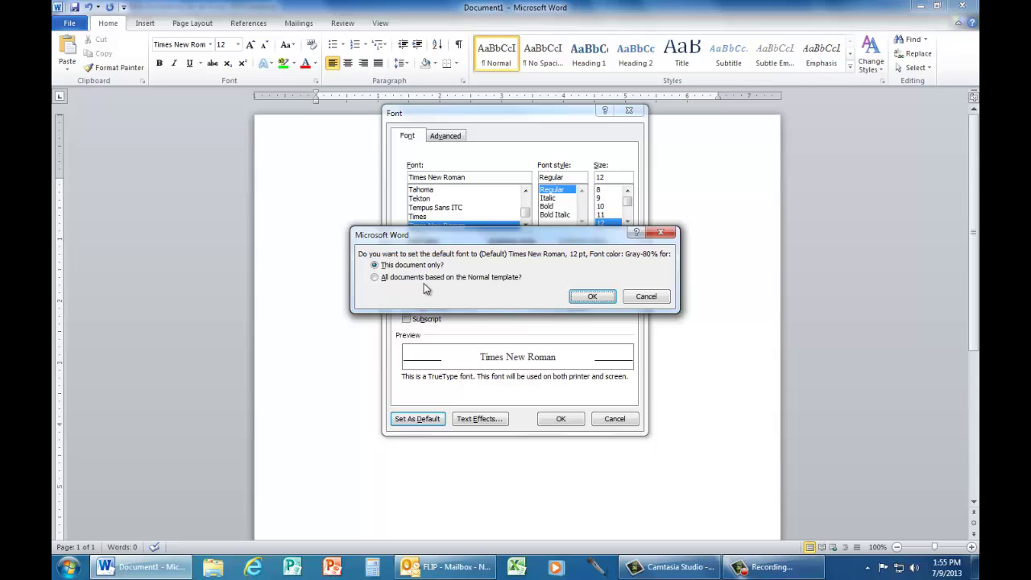
click(374, 278)
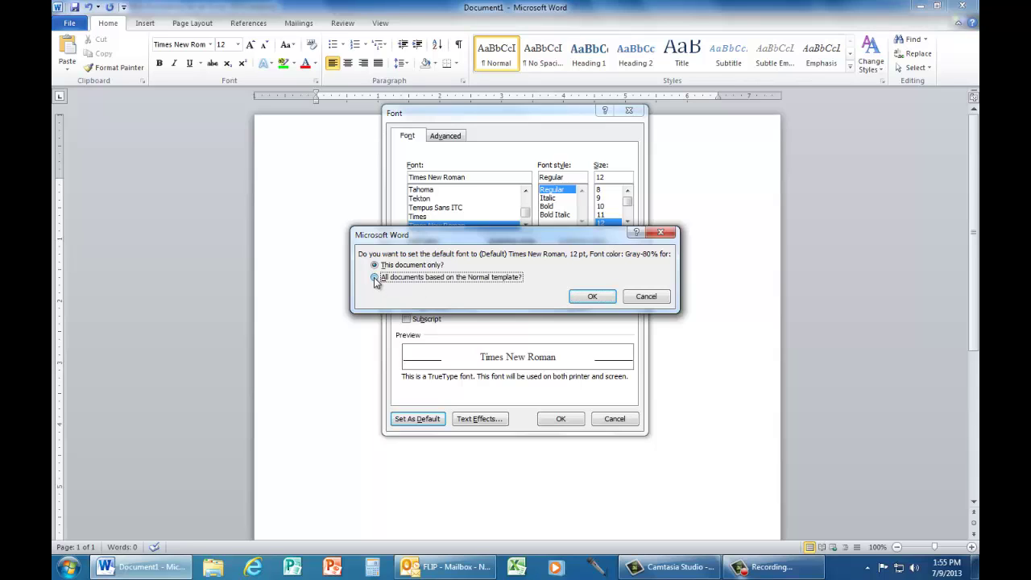
click(594, 297)
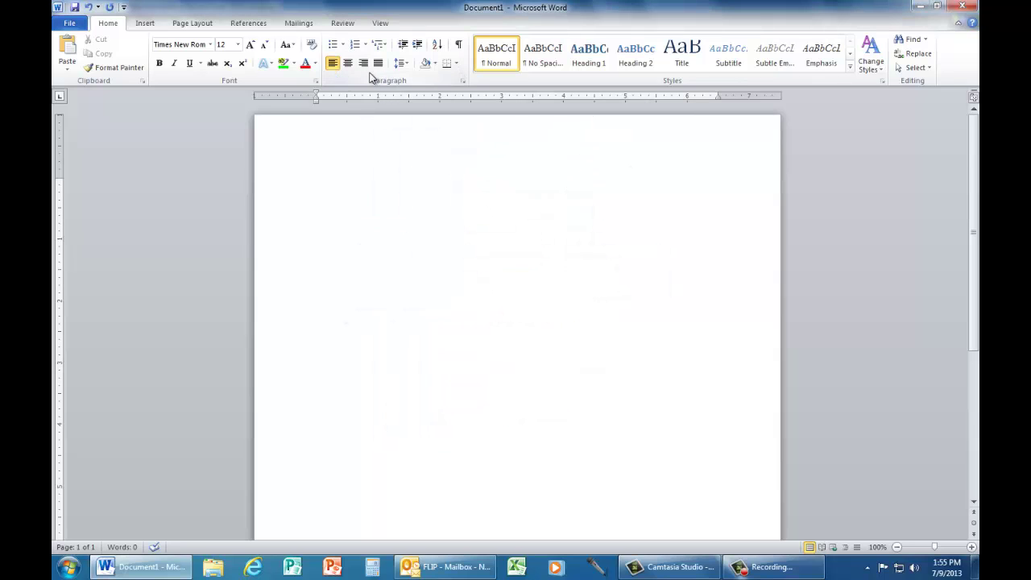
Step: In the Paragraph dialog, set After to 0 pt and line spacing to 1, saved as the Normal-template default
click(463, 82)
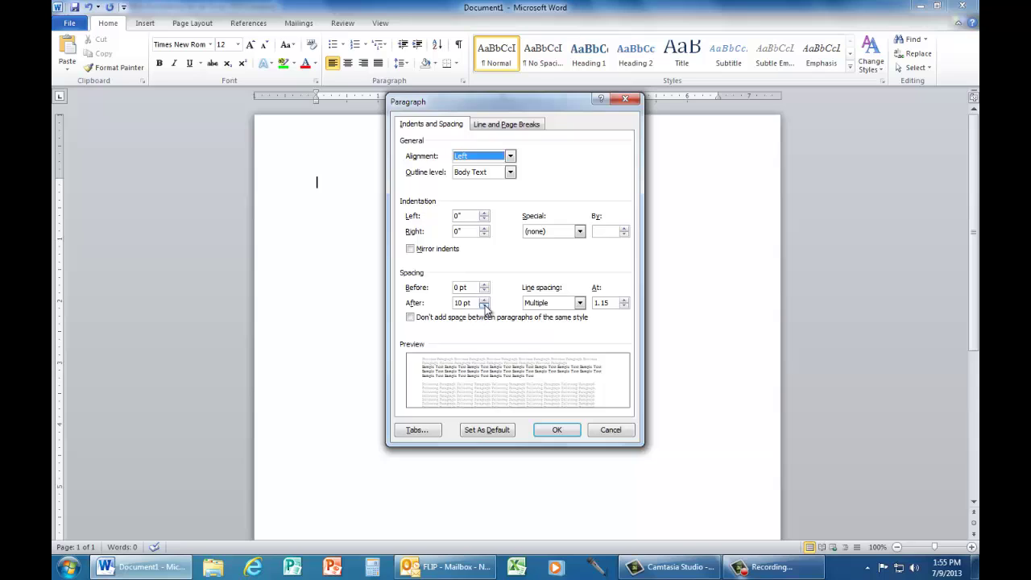
click(484, 306)
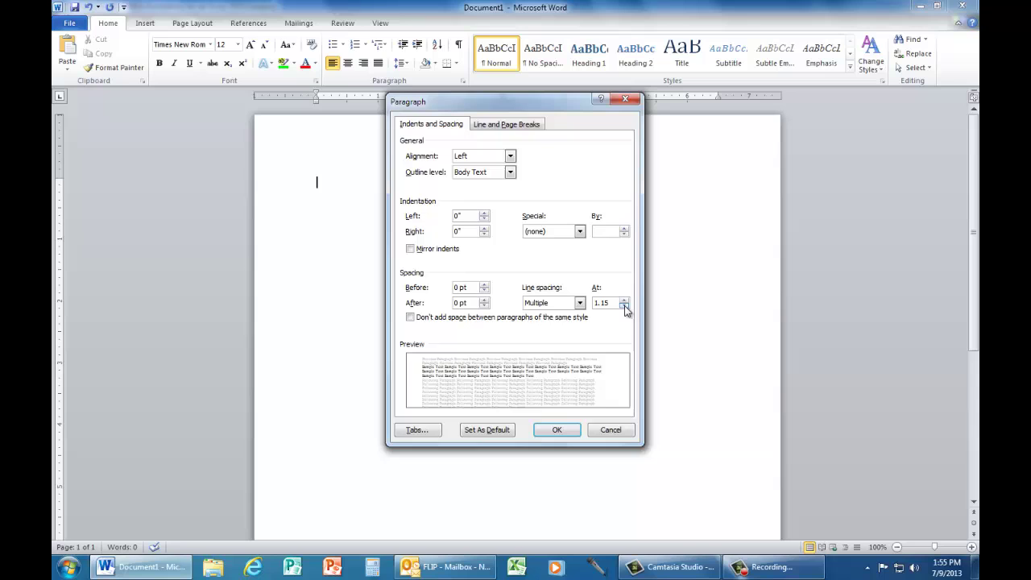
click(624, 306)
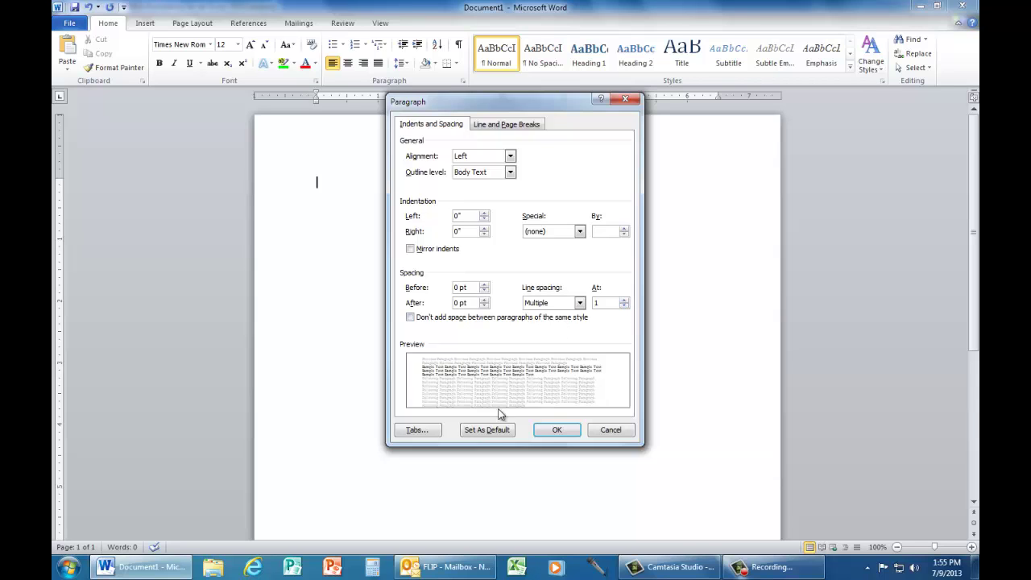
click(486, 430)
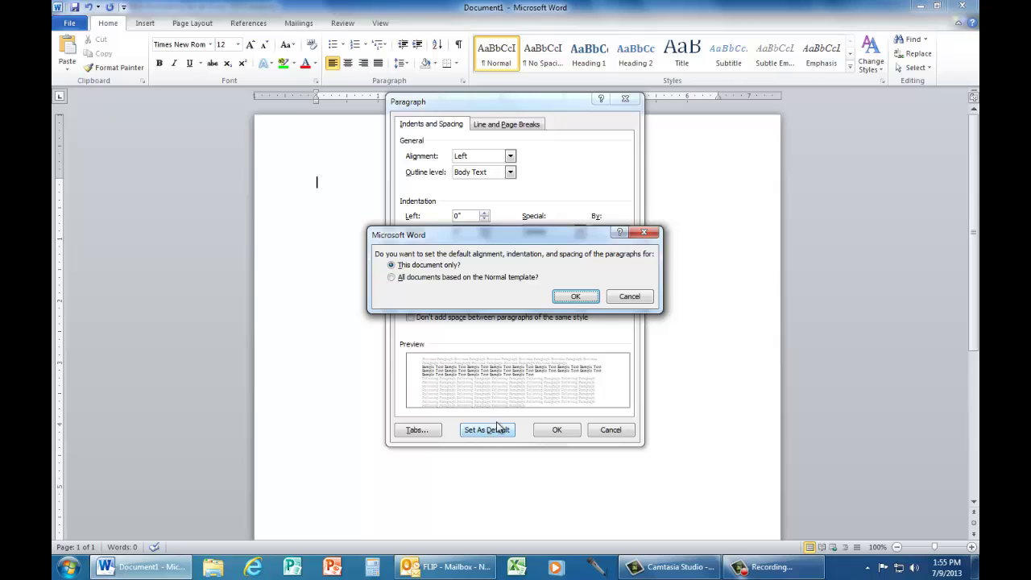
click(391, 278)
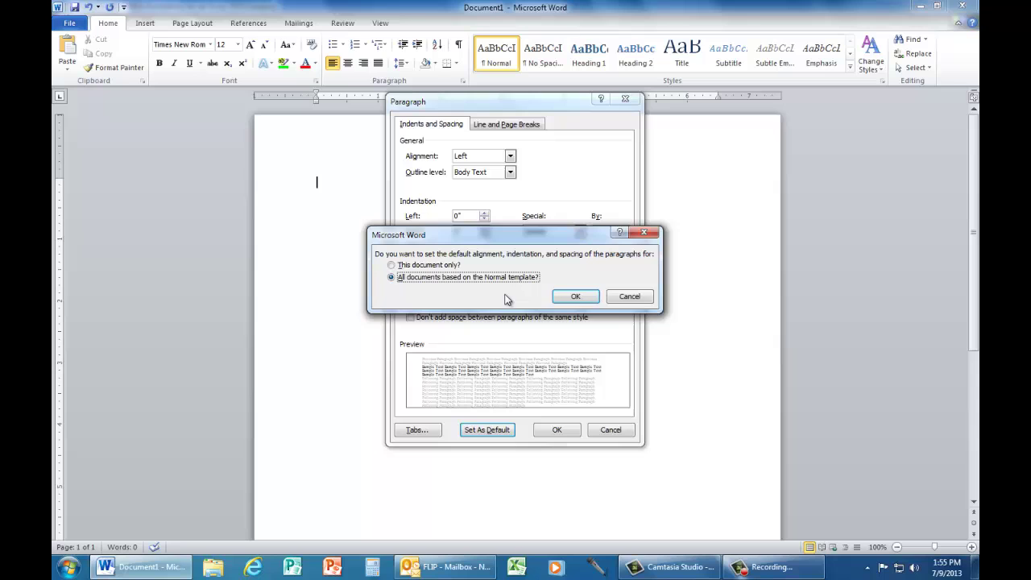
click(577, 298)
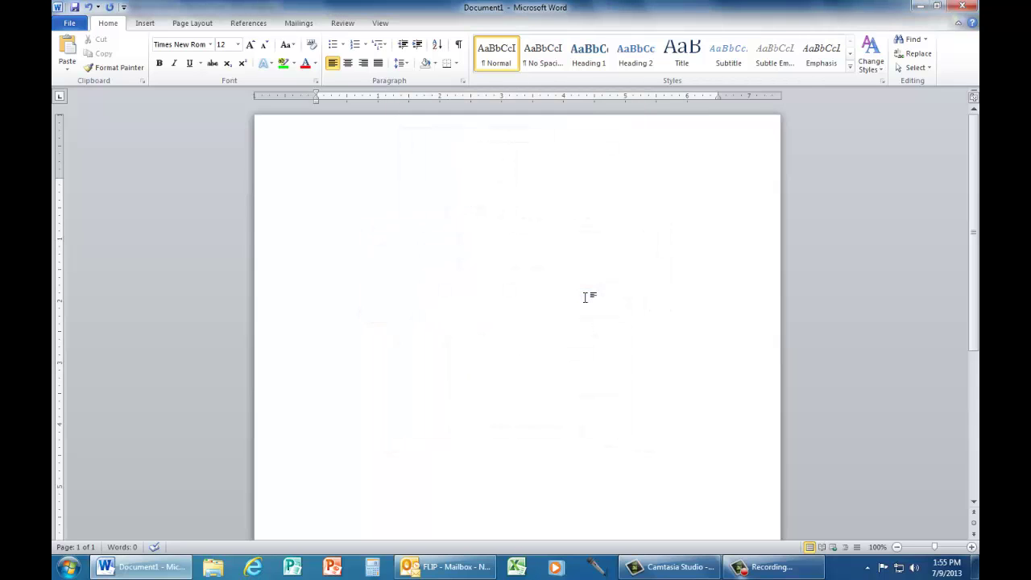